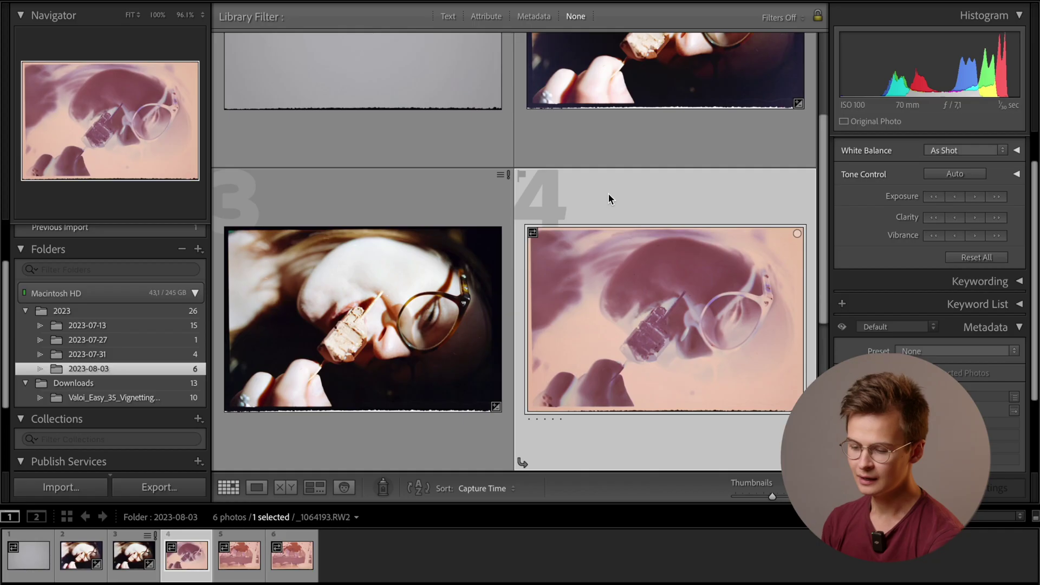
Step: Review the earlier converted copy and the existing DNG at full size, then return to the grid
scroll(493, 188, up, 3)
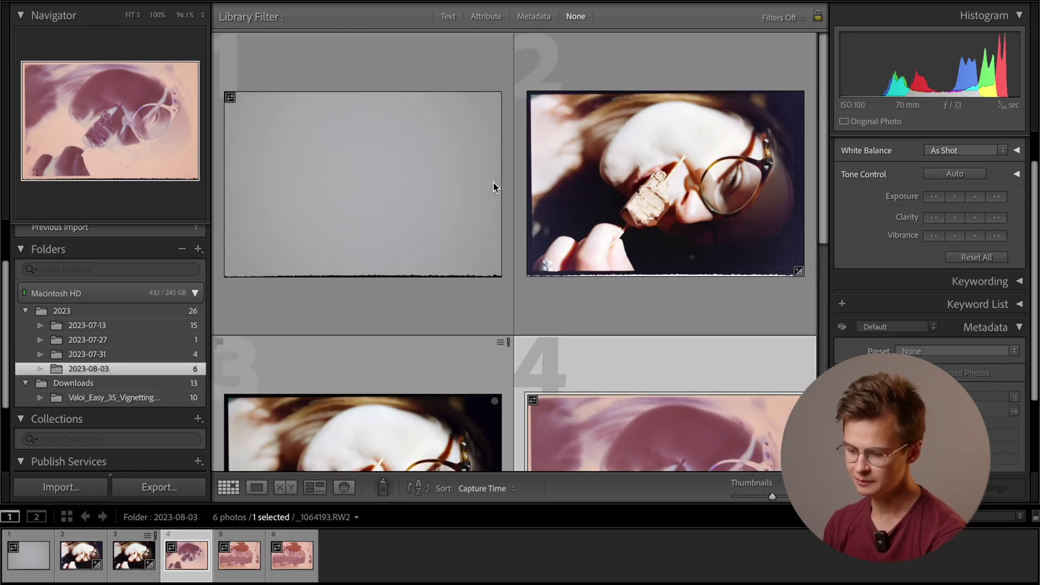
scroll(439, 184, down, 2)
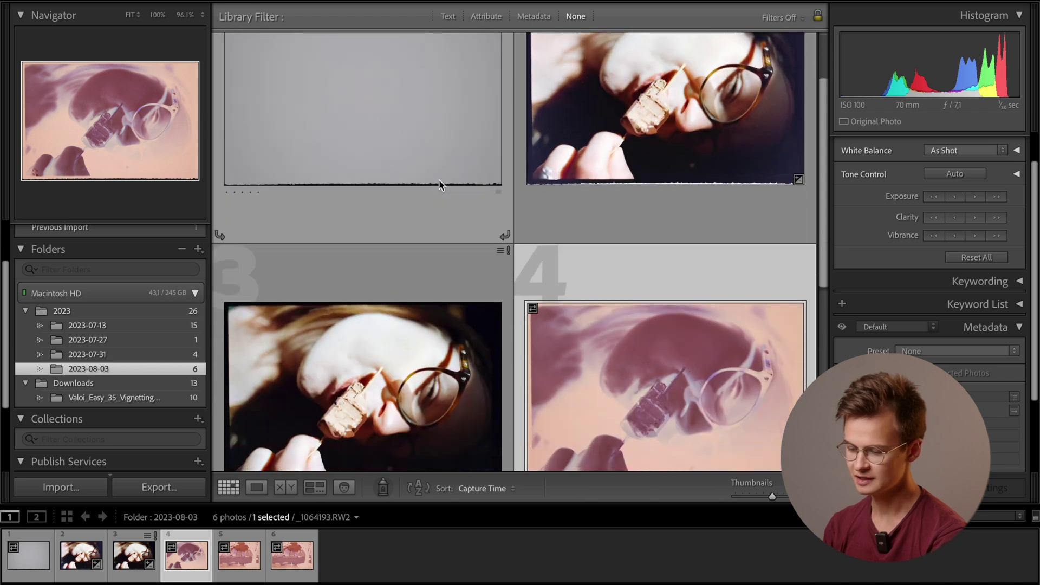
click(628, 90)
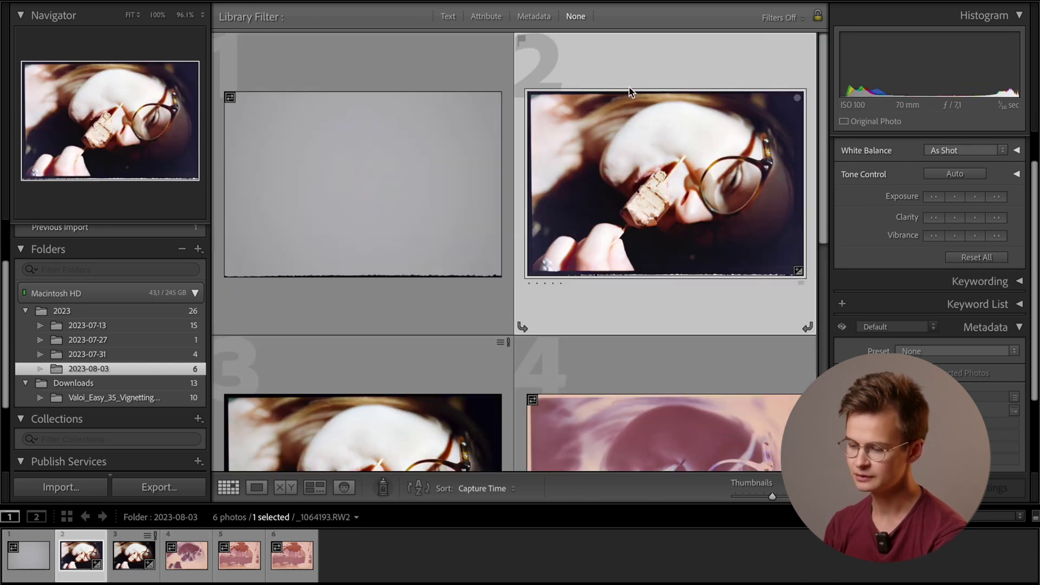
double_click(629, 91)
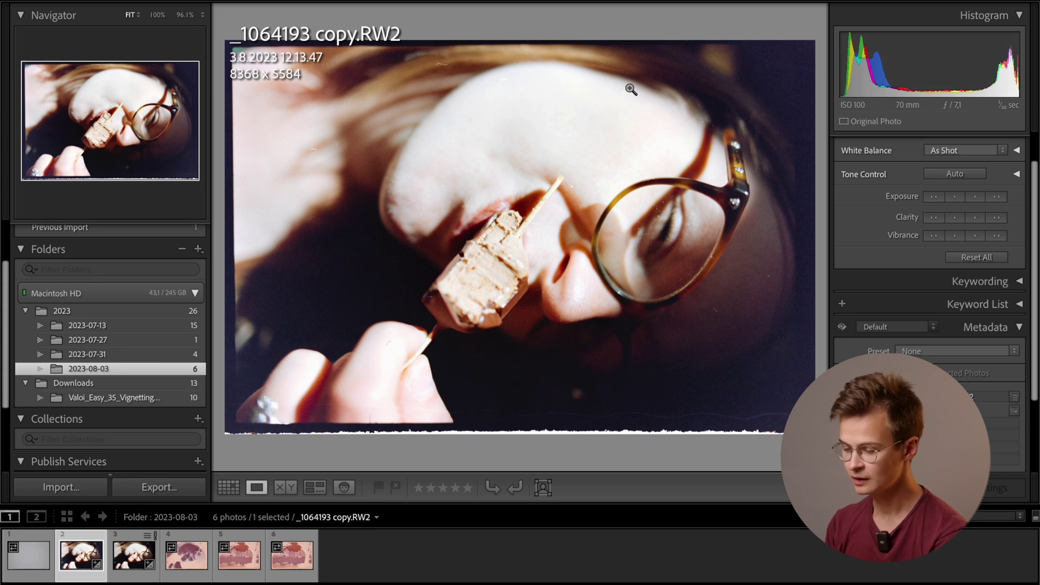
key(Right)
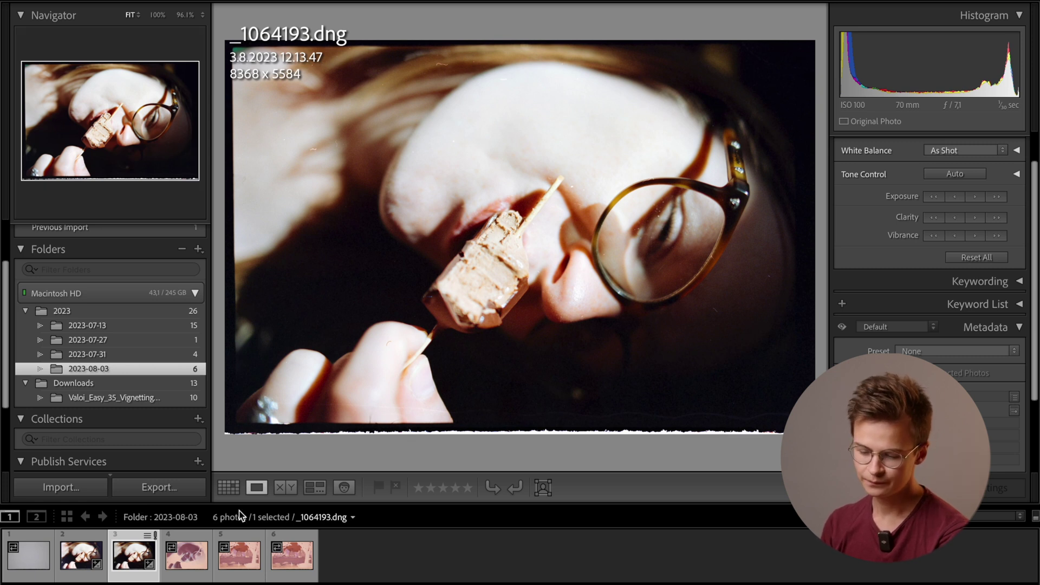
click(229, 487)
Step: Select the blank _1064192.RW2 frame and add the pink negative to the selection
scroll(404, 122, up, 3)
click(371, 161)
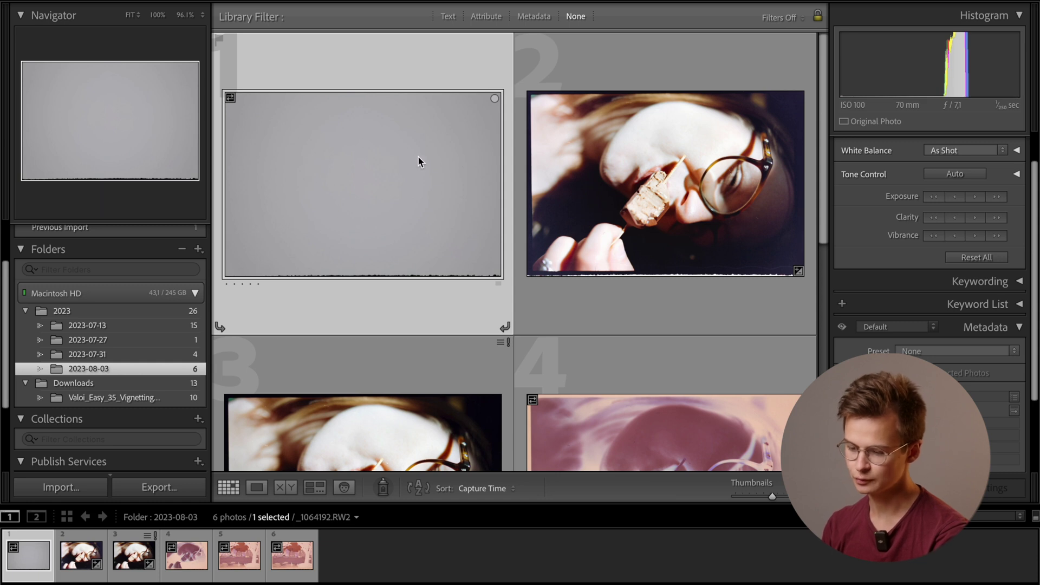
scroll(418, 155, down, 5)
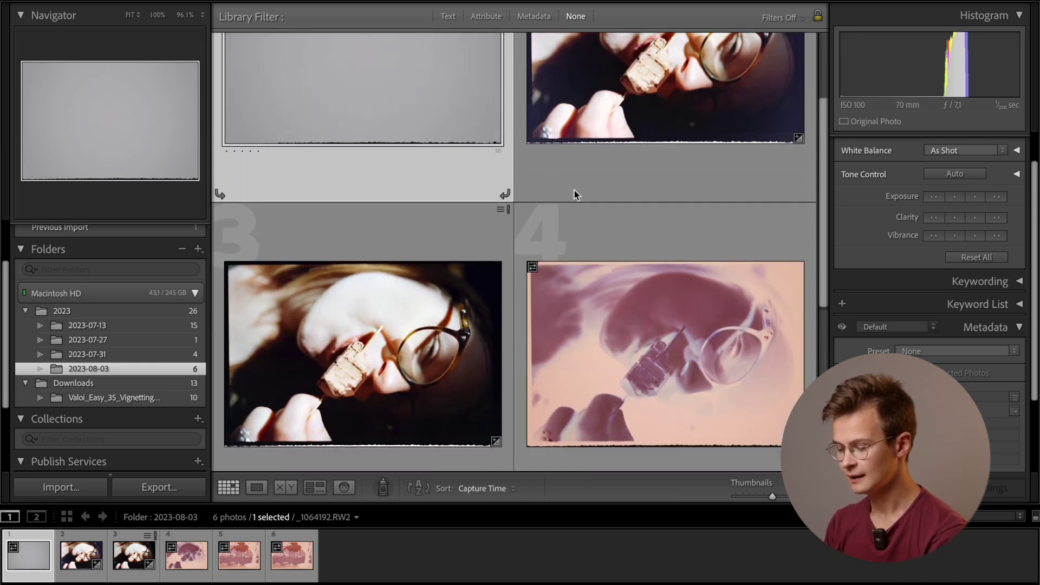
click(637, 350)
scroll(637, 349, down, 4)
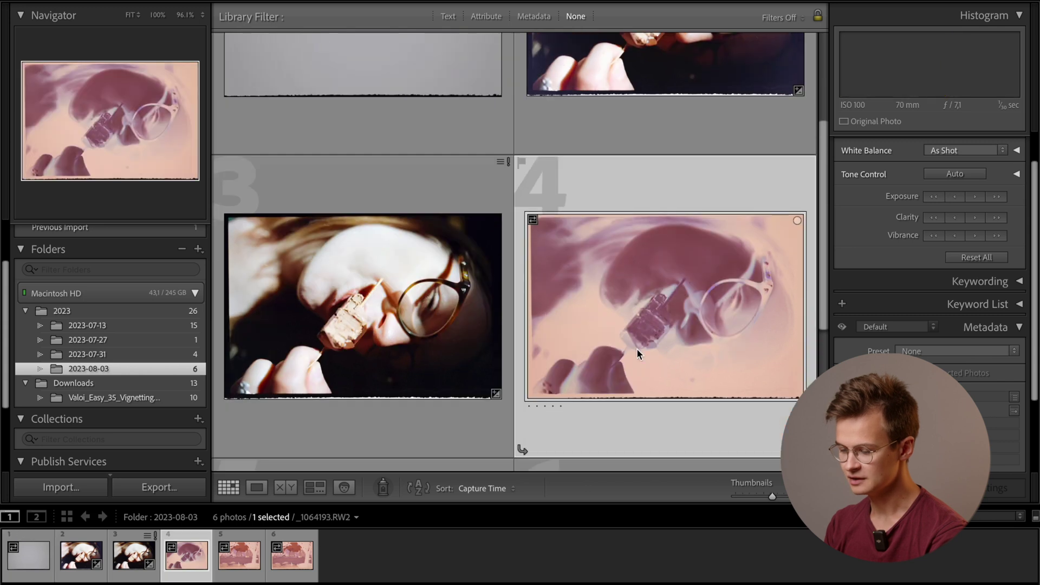
scroll(636, 349, down, 2)
scroll(637, 350, up, 8)
click(472, 269)
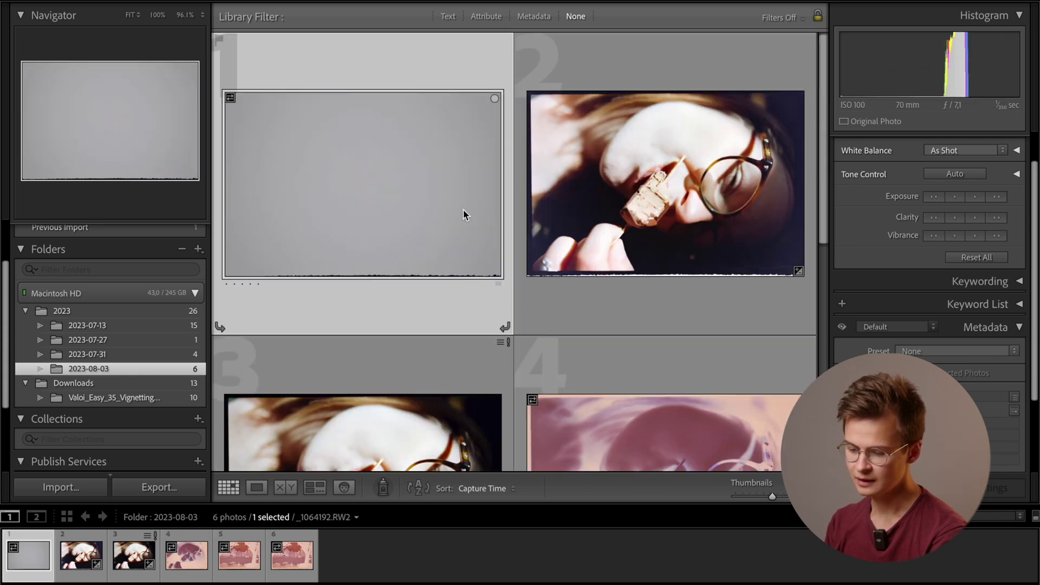
scroll(381, 294, down, 3)
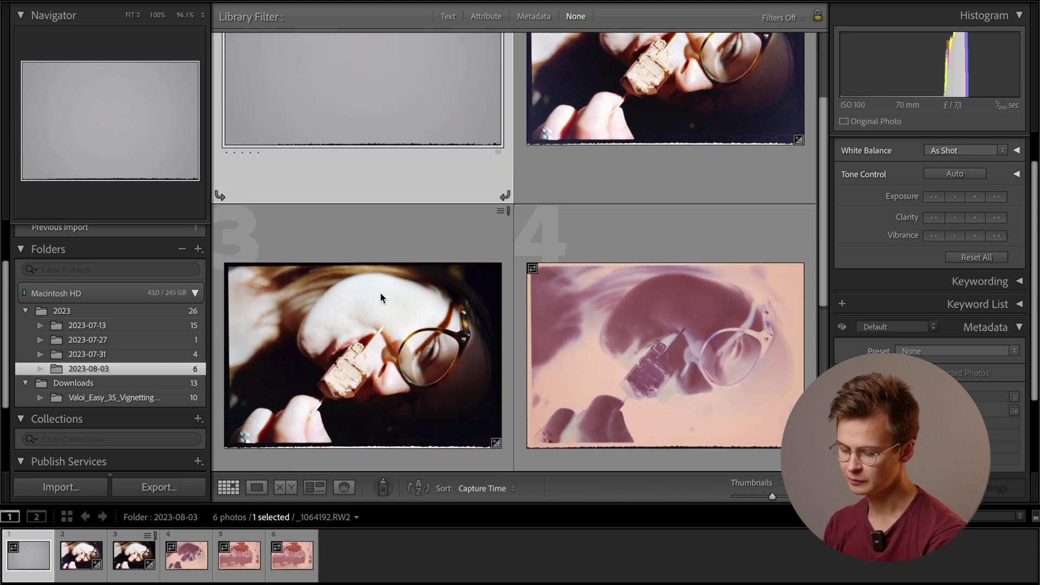
super+click(706, 343)
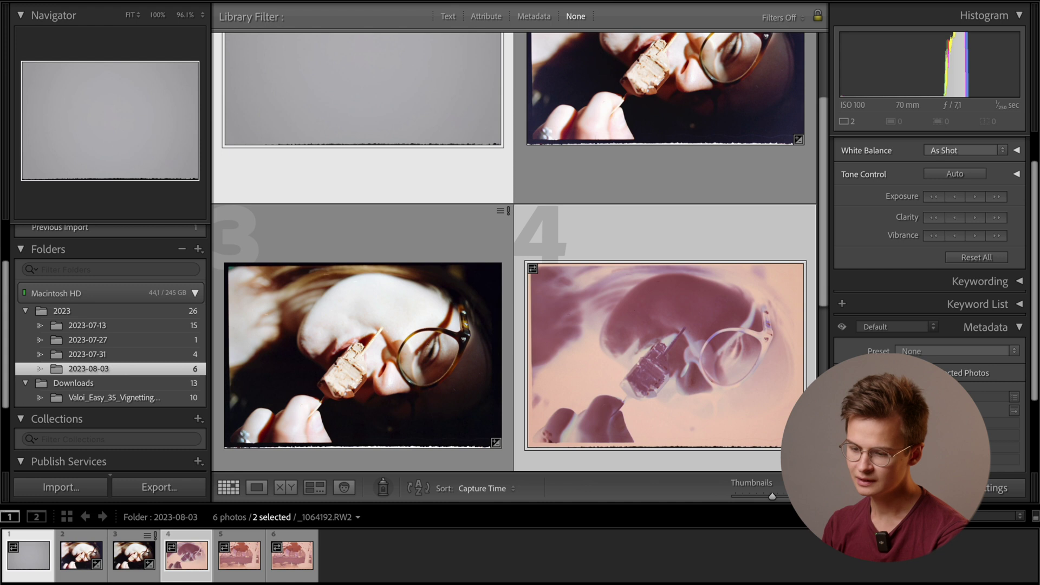
Step: Run Flat-Field Correction keeping raw-only and dng extension, then select the new _1064193-2.dng
click(256, 1)
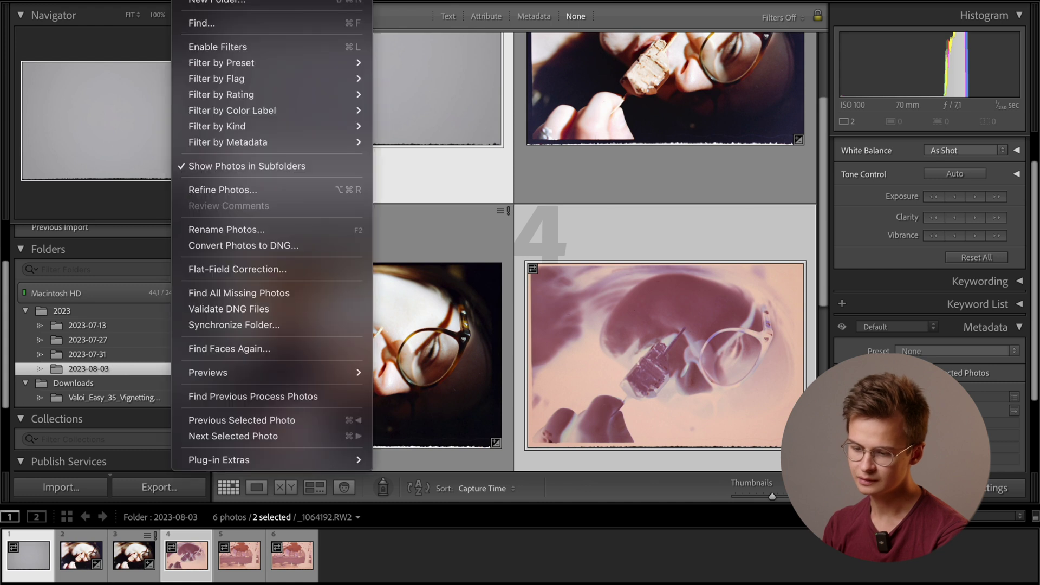
click(309, 272)
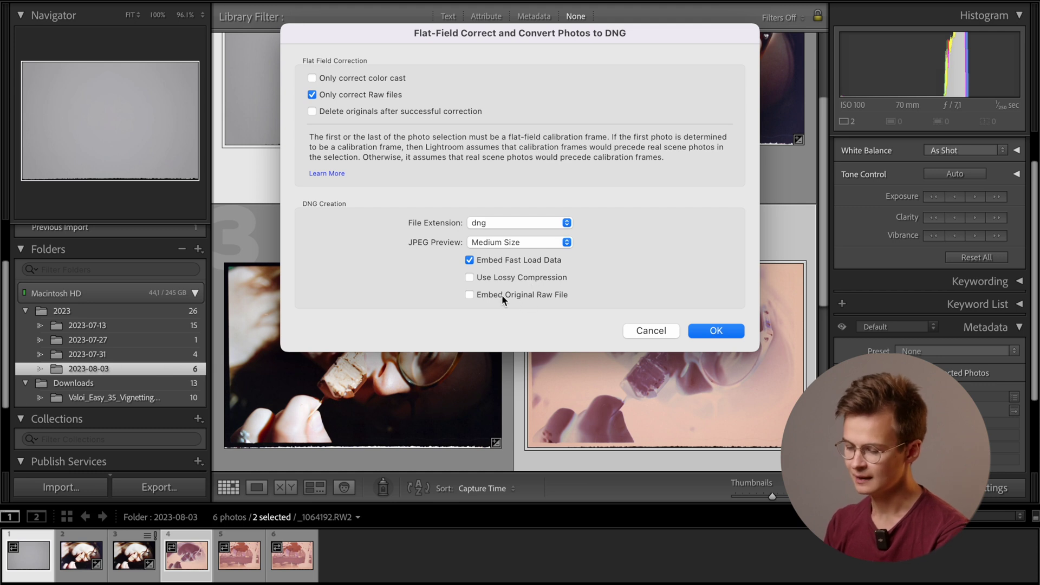
click(715, 331)
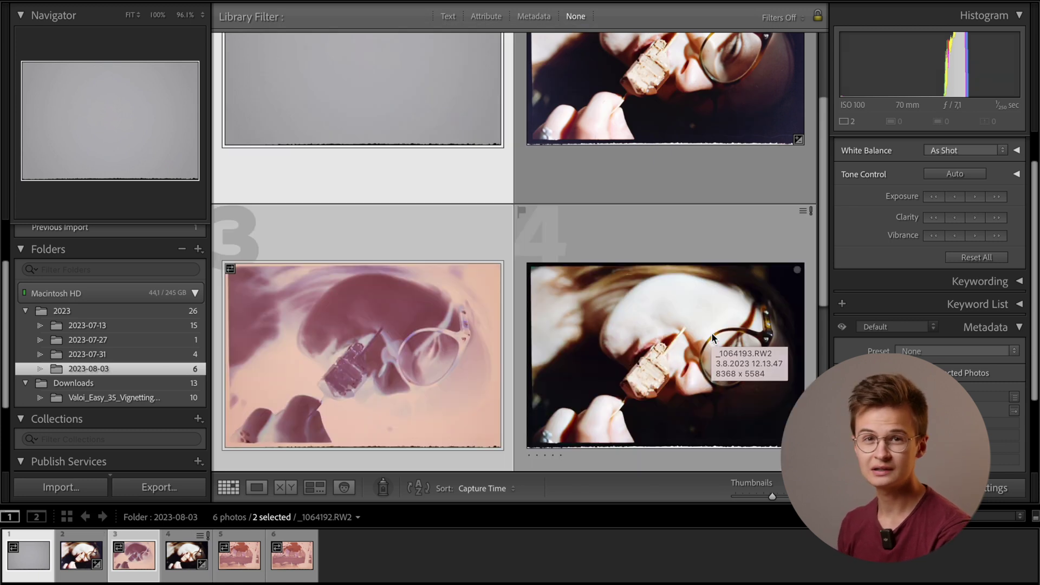
click(638, 274)
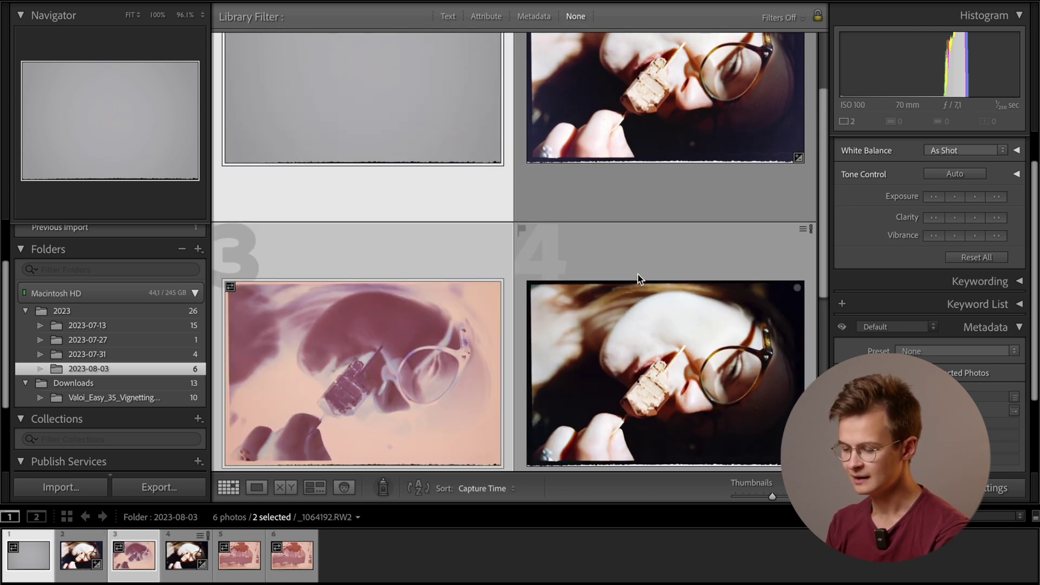
click(485, 303)
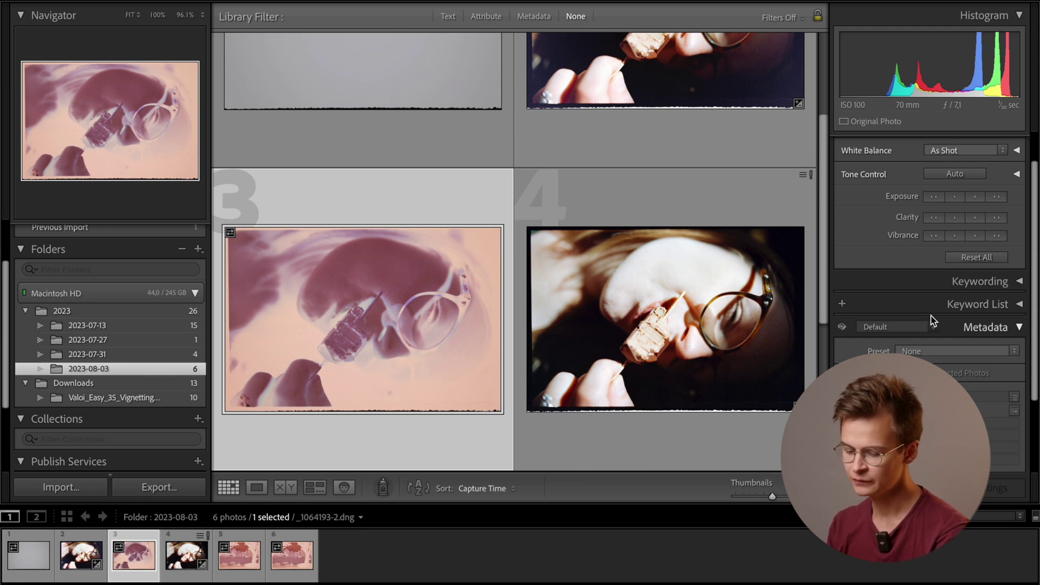
Step: Open the corrected DNG in Develop and eyedrop the film base for white balance 2800, −21
key(F5)
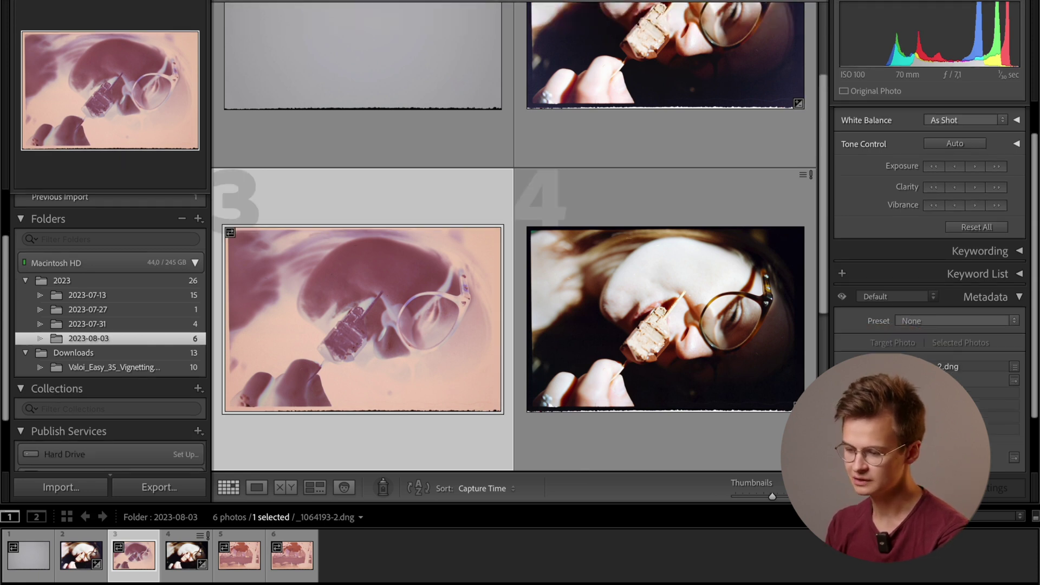
key(F5)
key(d)
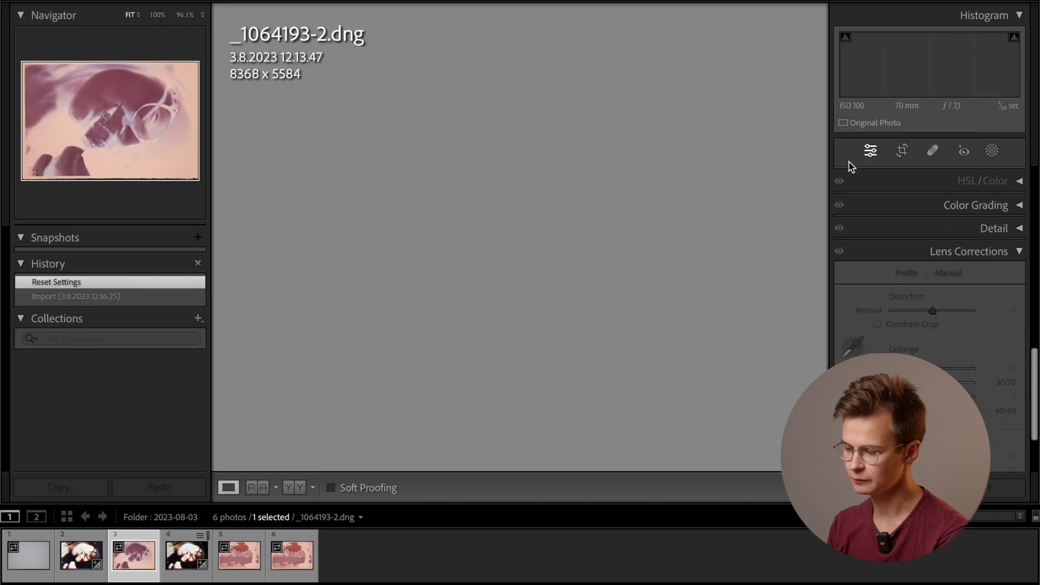
scroll(880, 290, up, 5)
scroll(880, 283, down, 1)
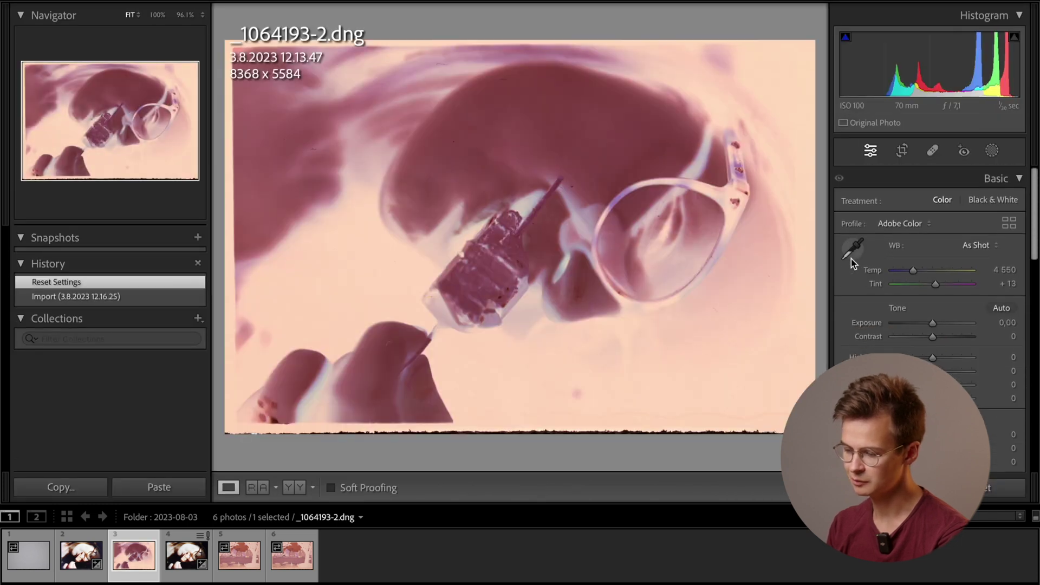
click(852, 247)
click(809, 297)
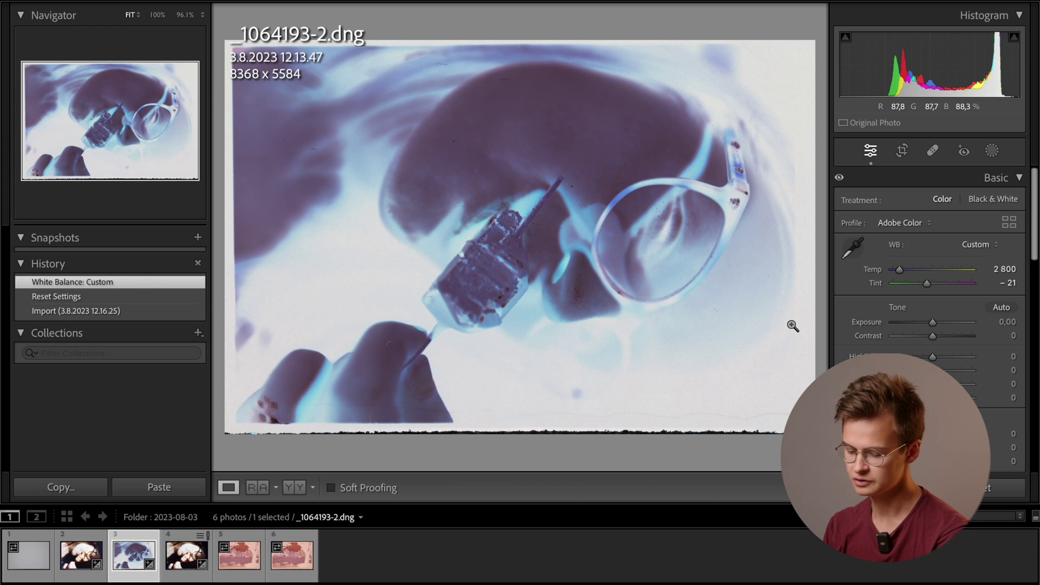
Step: Convert the negative to a positive in Negative Lab Pro with the v2.3 profile
key(super+shift+n)
click(937, 143)
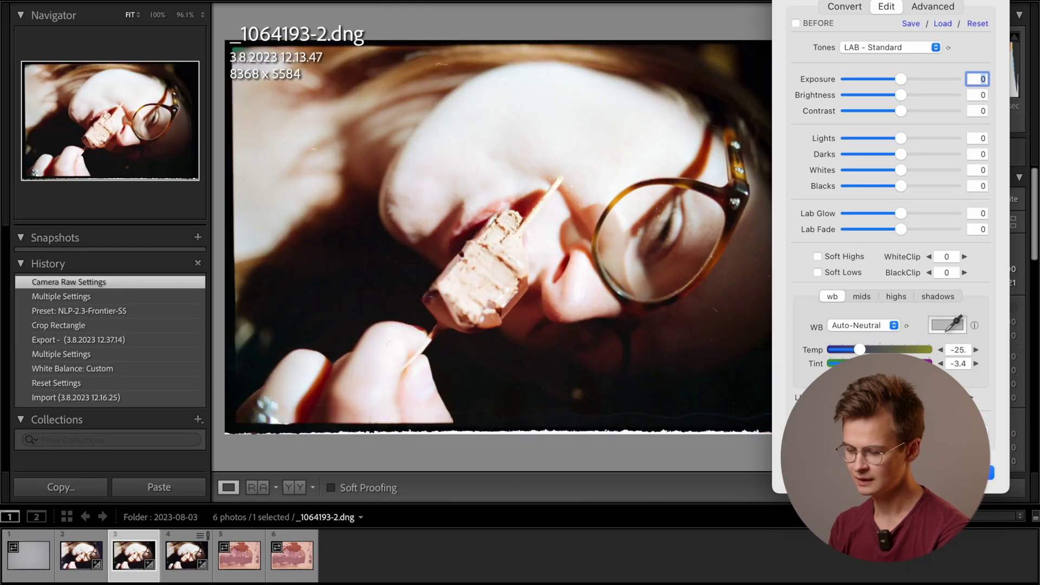
key(Return)
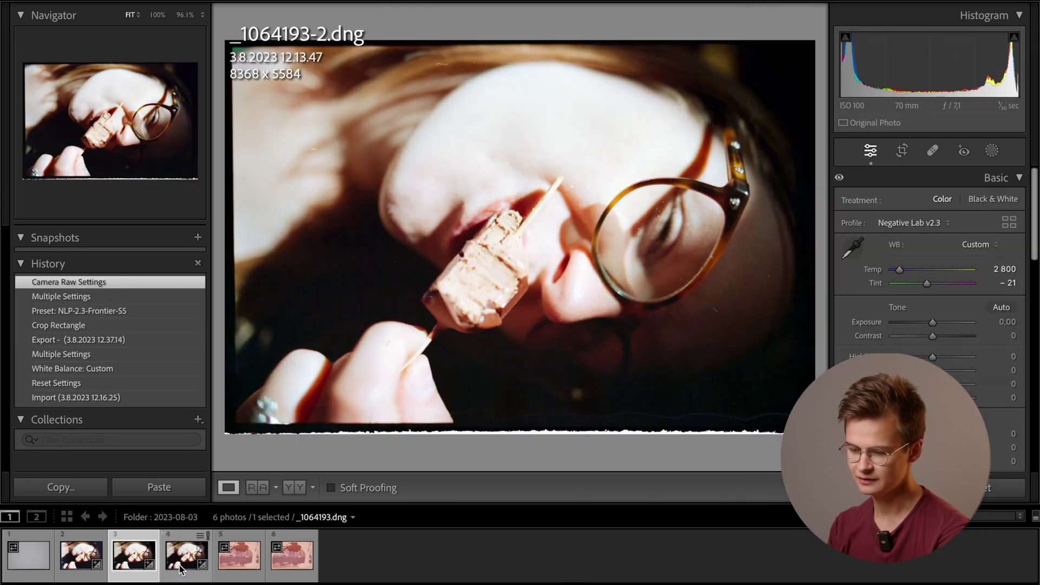
click(81, 557)
key(ctrl+shift+v)
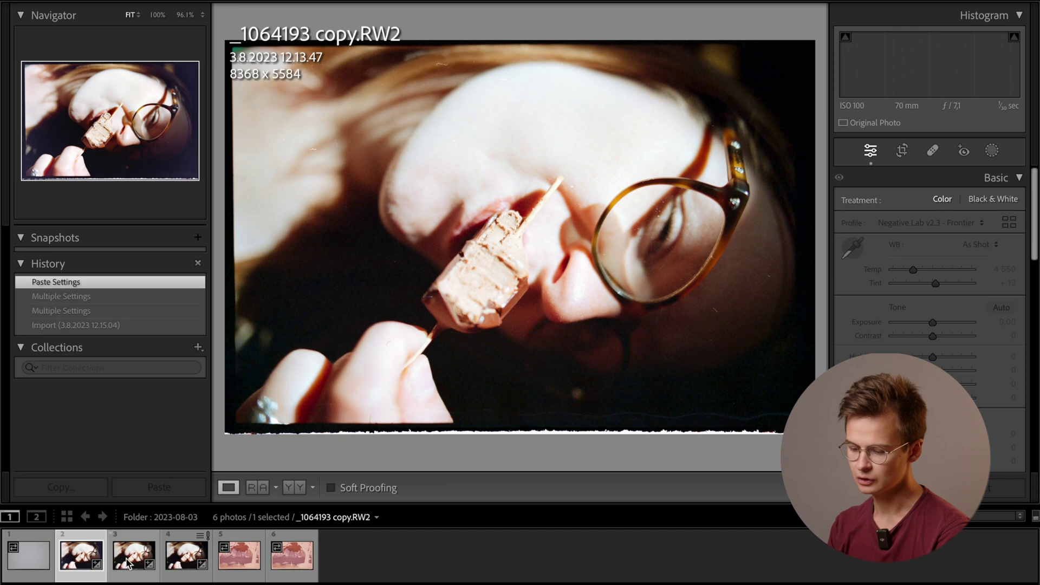
click(131, 557)
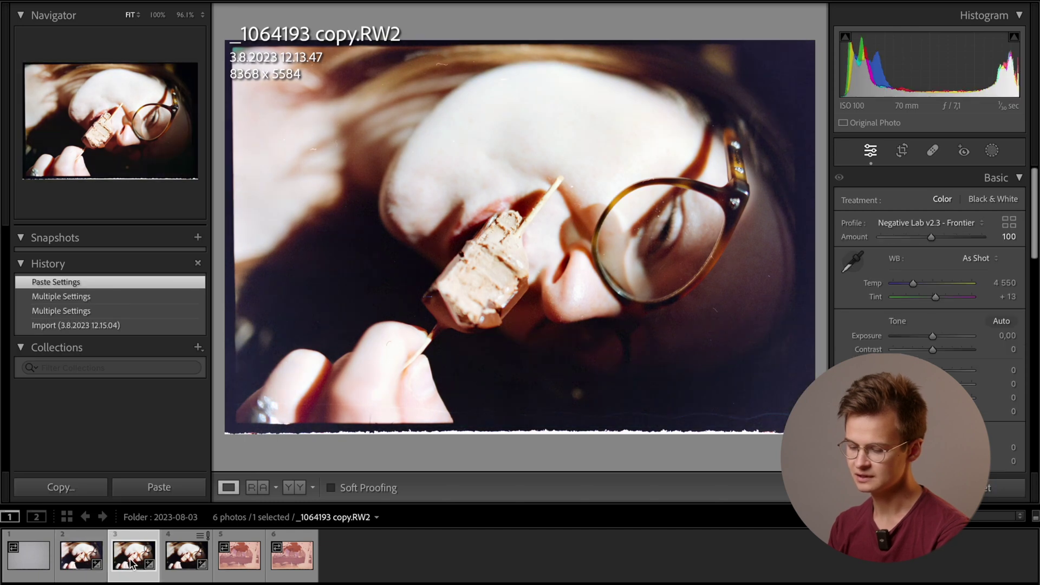